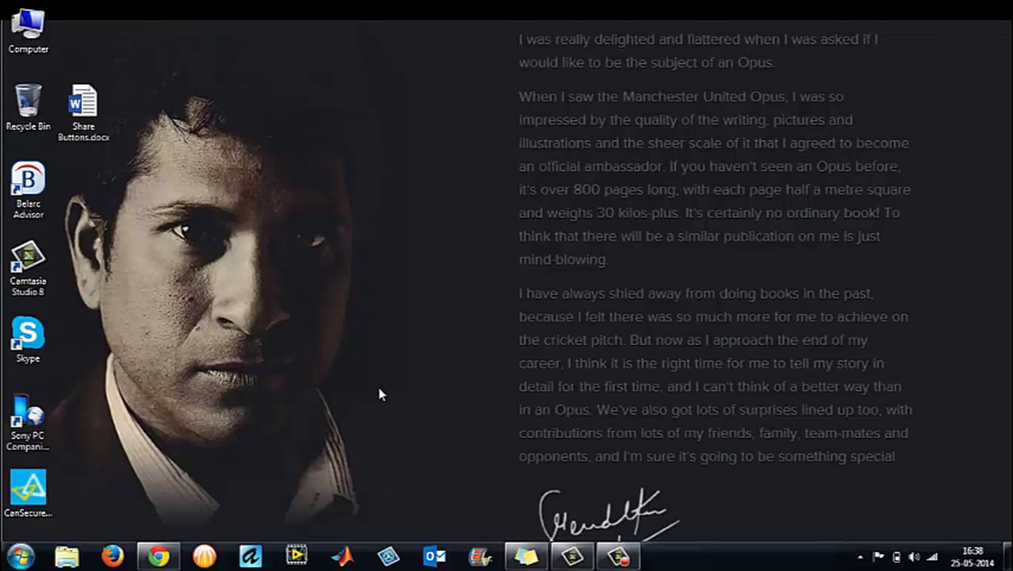
Step: Look over the Start menu's Shut down power options, then keep the current colour scheme but ask again
{"action": "left_click", "coordinate": [21, 556]}
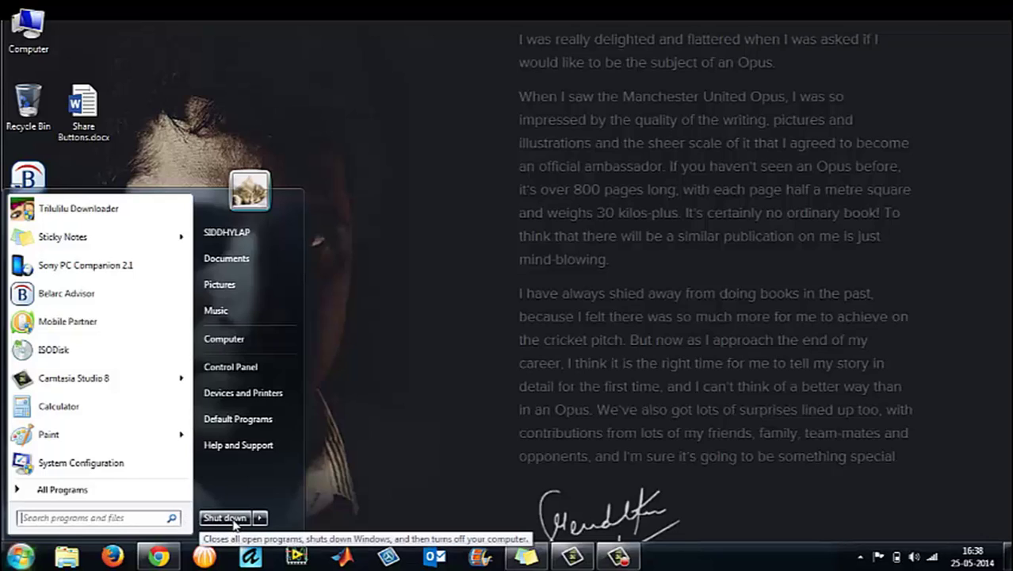
{"action": "left_click", "coordinate": [261, 520]}
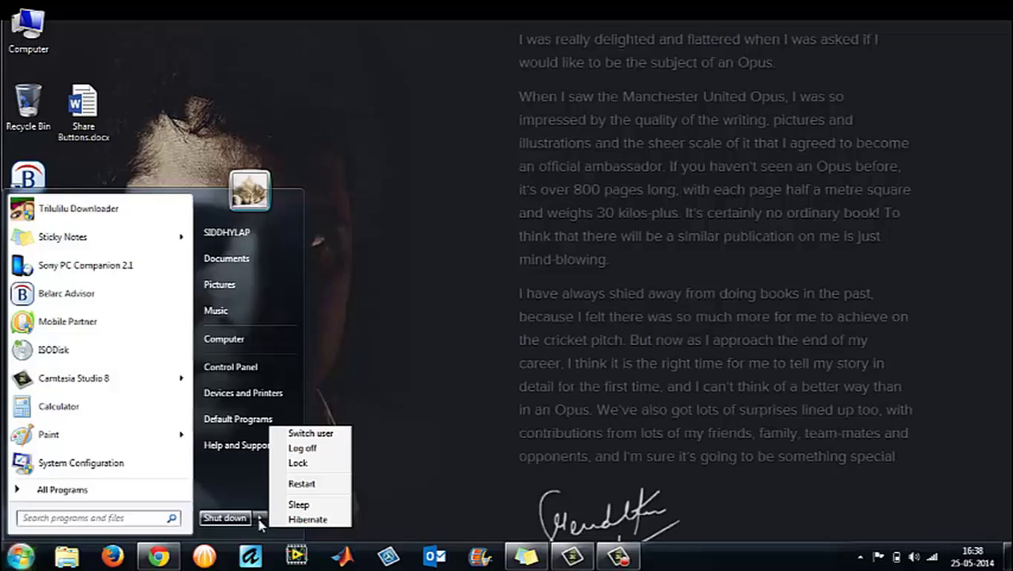
{"action": "left_click", "coordinate": [451, 372]}
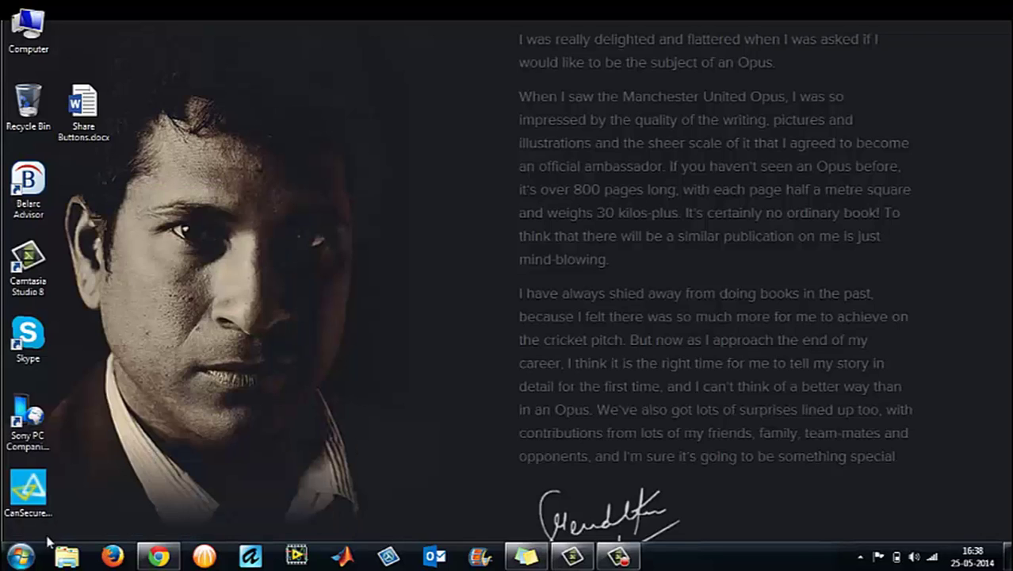
{"action": "left_click", "coordinate": [26, 560]}
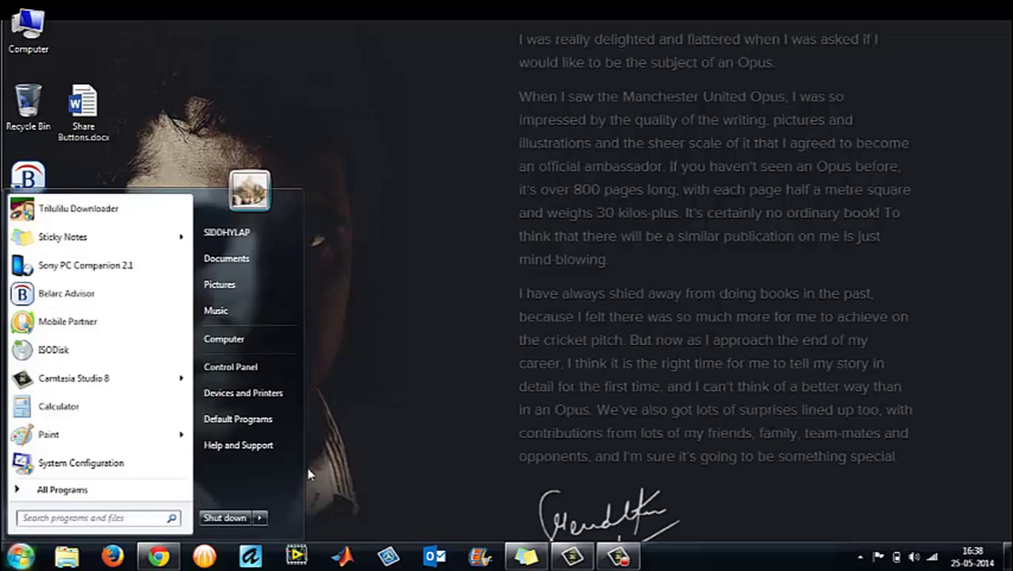
{"action": "left_click", "coordinate": [368, 311]}
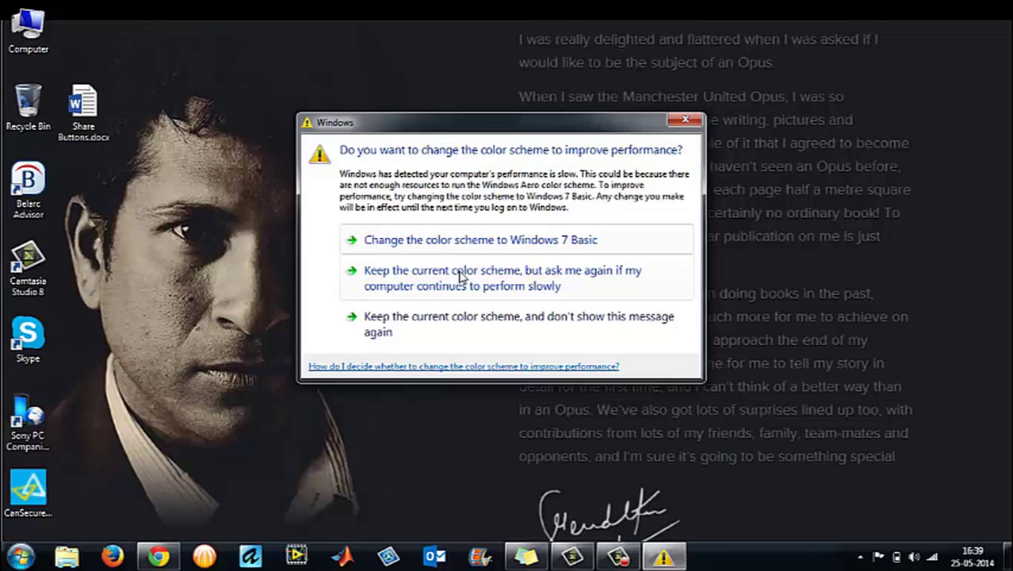
{"action": "left_click", "coordinate": [461, 275]}
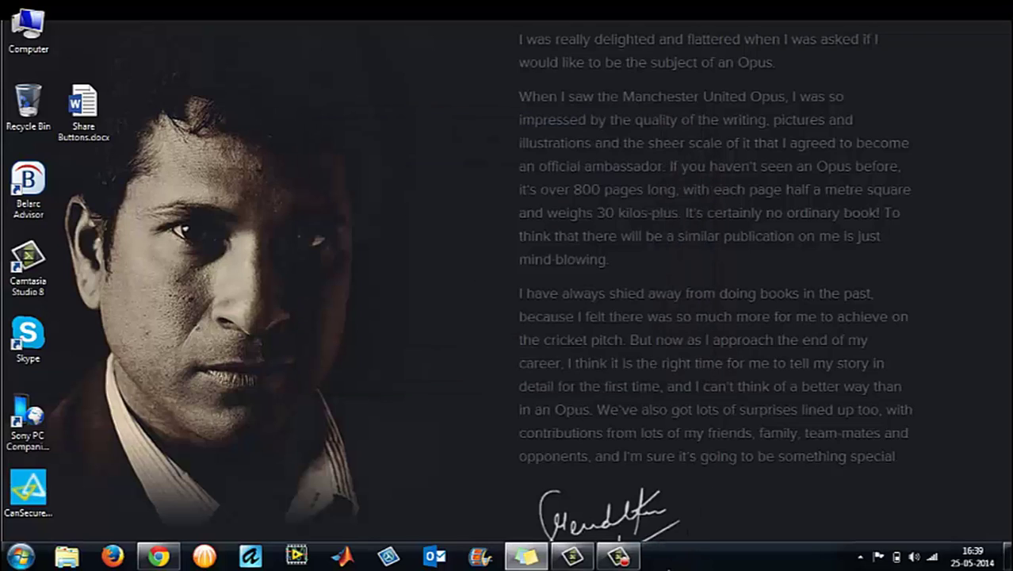
Step: Open Taskbar and Start Menu Properties from the taskbar's context menu and move the dialog up
{"action": "right_click", "coordinate": [678, 565]}
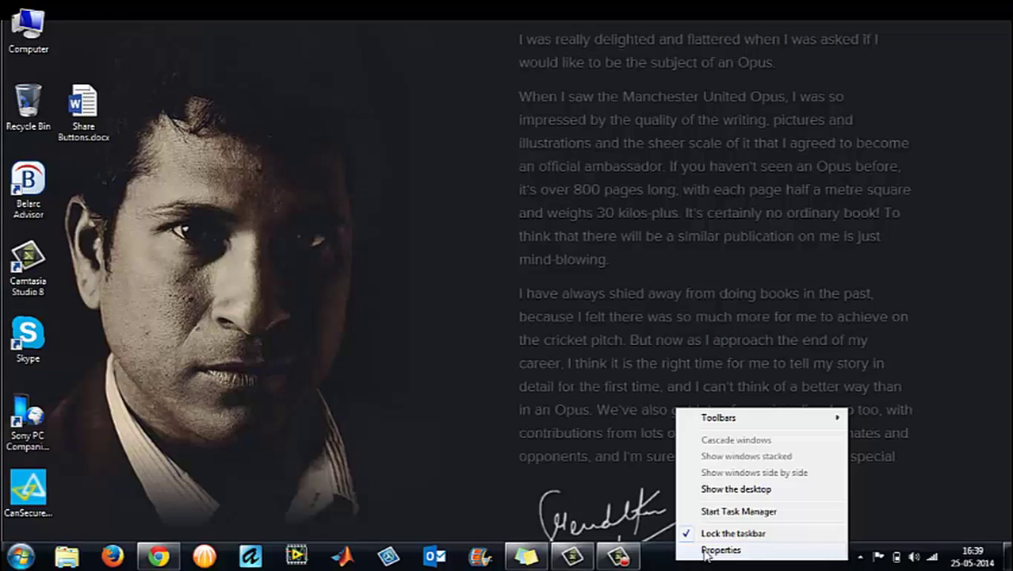
{"action": "left_click", "coordinate": [720, 550]}
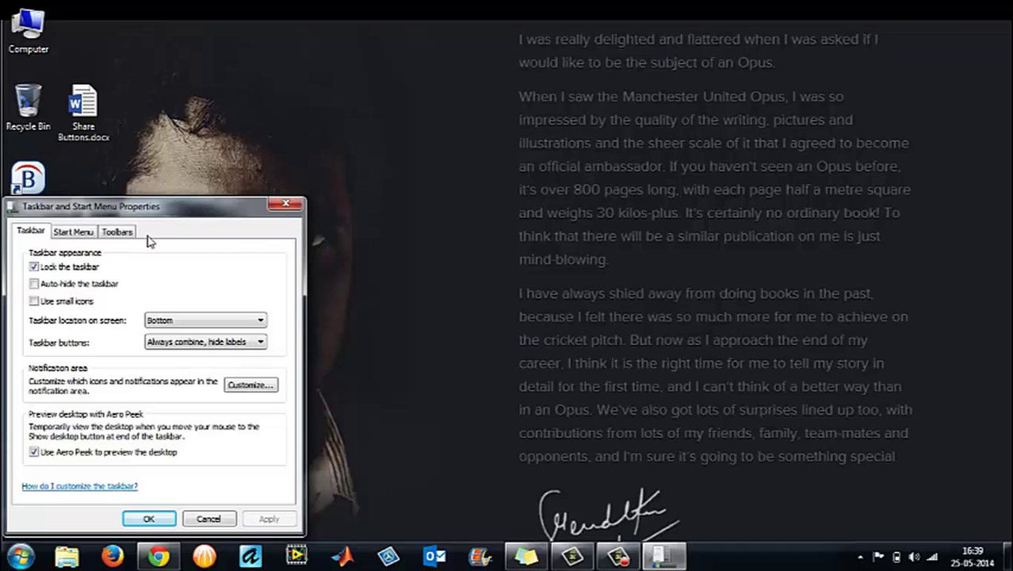
{"action": "left_click_drag", "start_coordinate": [145, 210], "coordinate": [426, 70]}
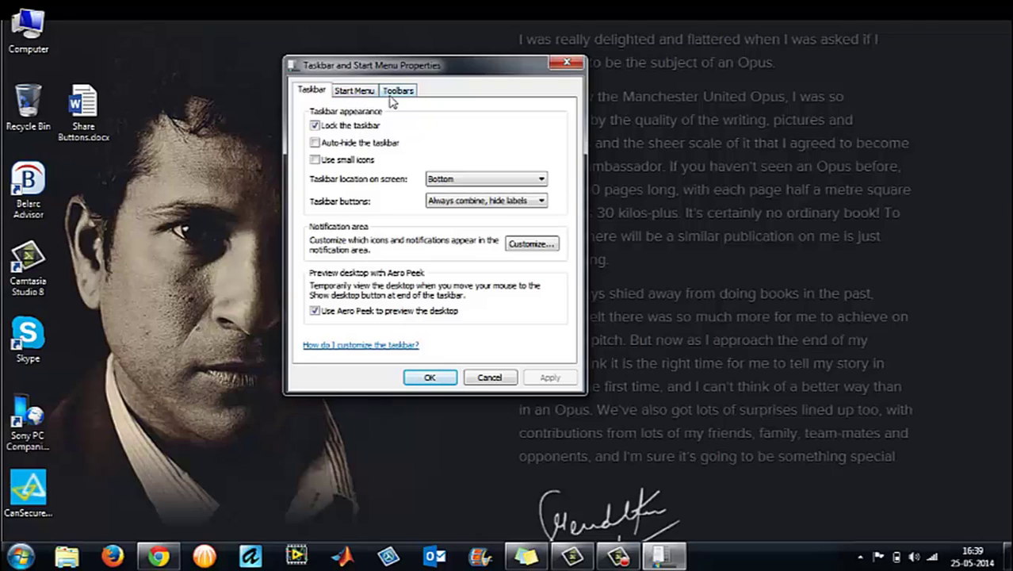
Step: On the Start Menu tab, change the power button action from Shut down to Restart and apply it
{"action": "left_click", "coordinate": [344, 94]}
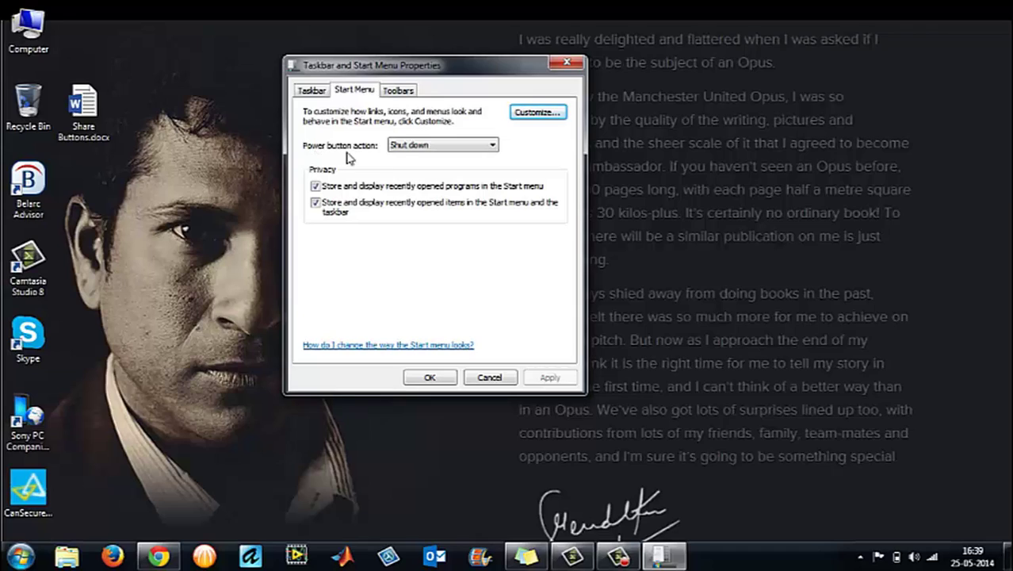
{"action": "left_click", "coordinate": [447, 147]}
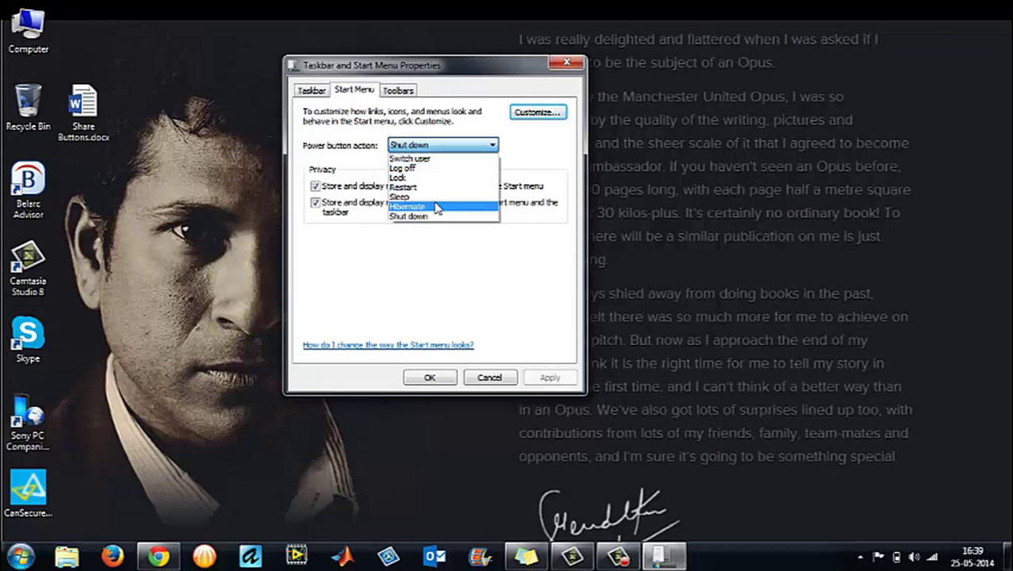
{"action": "left_click", "coordinate": [420, 257]}
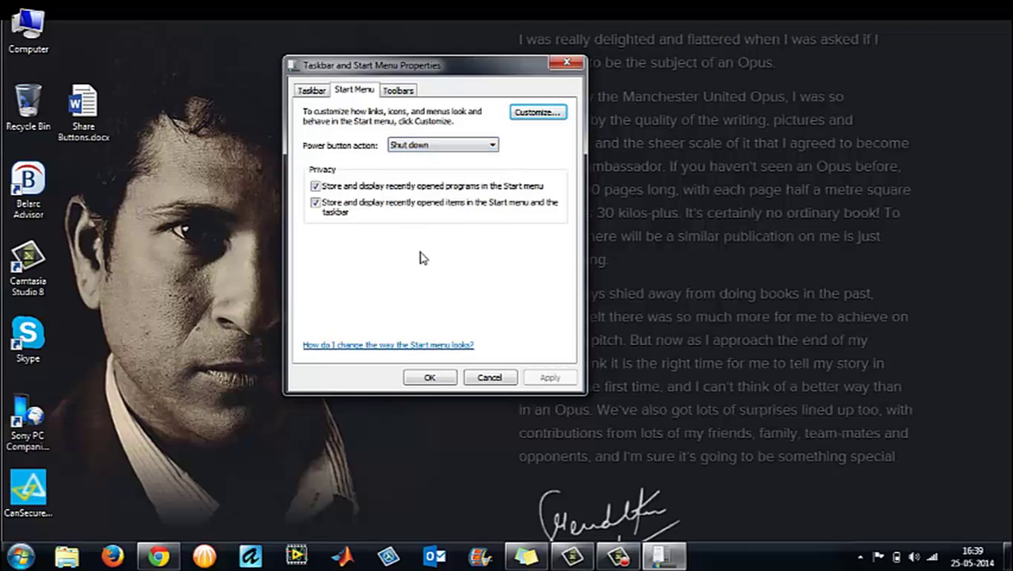
{"action": "left_click", "coordinate": [473, 152]}
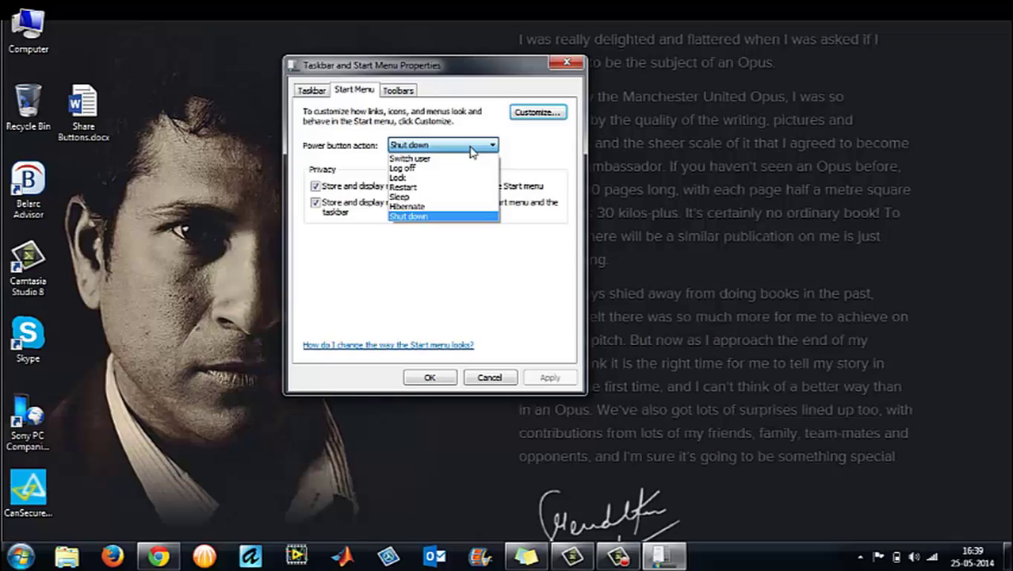
{"action": "left_click", "coordinate": [445, 188]}
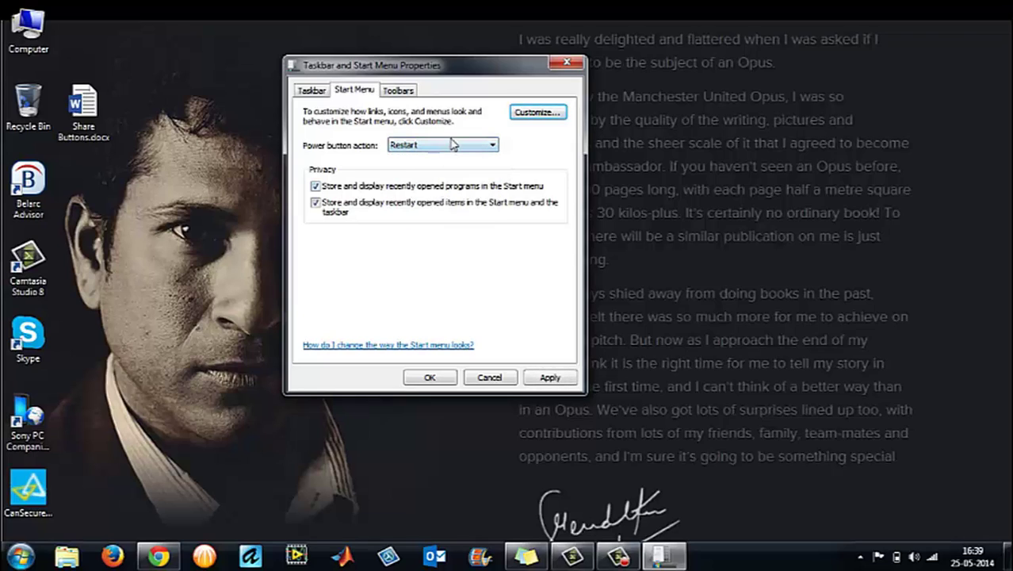
{"action": "left_click", "coordinate": [451, 146]}
{"action": "left_click", "coordinate": [451, 147]}
{"action": "left_click", "coordinate": [450, 147]}
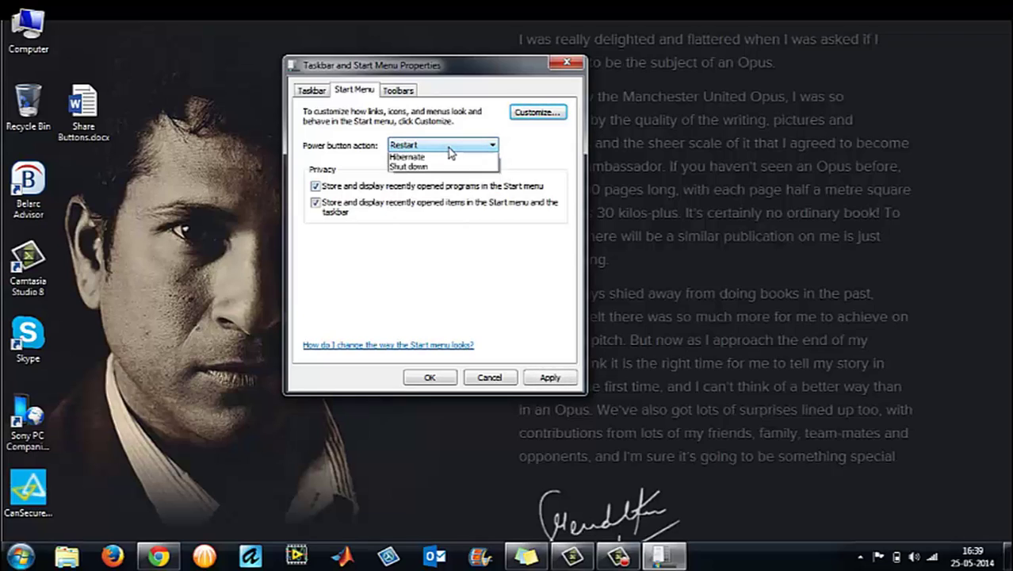
{"action": "left_click", "coordinate": [451, 149]}
{"action": "left_click", "coordinate": [549, 378]}
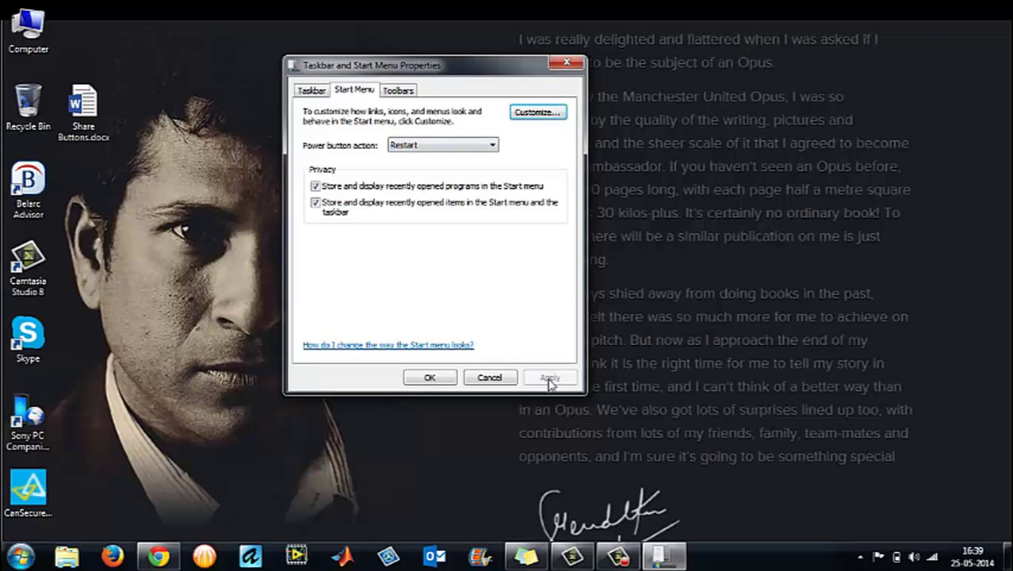
Step: Save the Restart setting with OK and check the new power button in the Start menu
{"action": "left_click", "coordinate": [430, 378]}
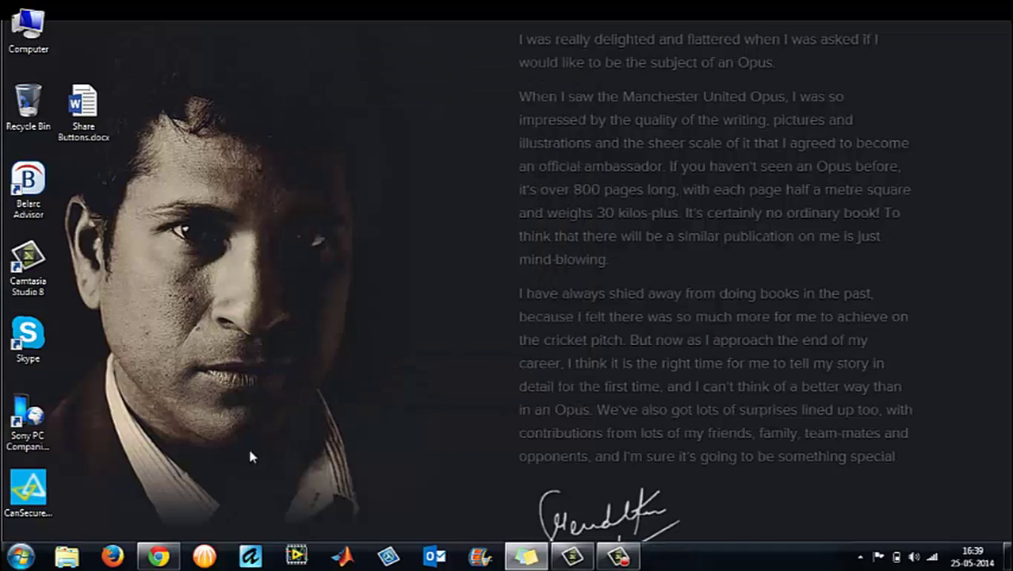
{"action": "left_click", "coordinate": [20, 559]}
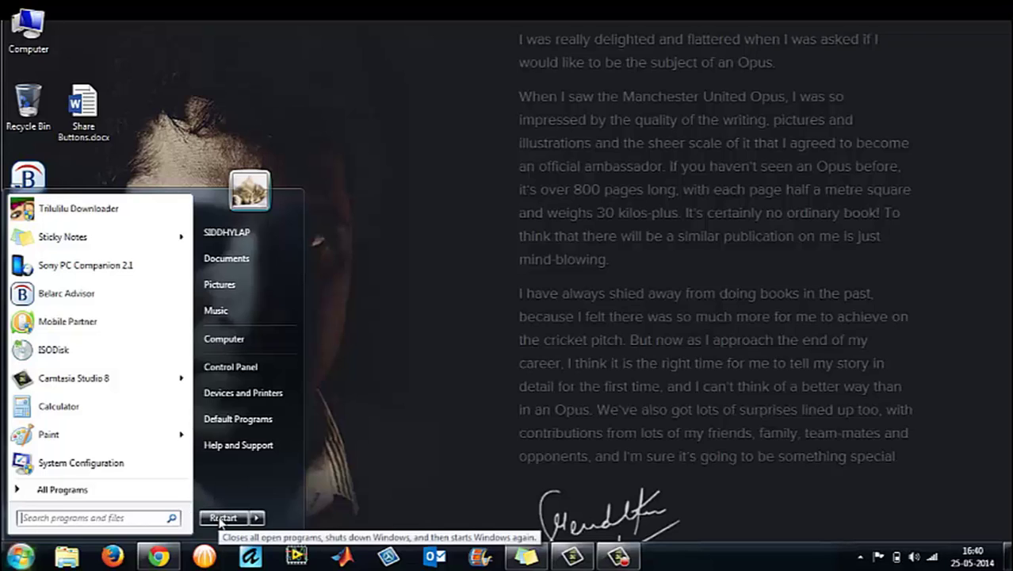
{"action": "left_click", "coordinate": [348, 436]}
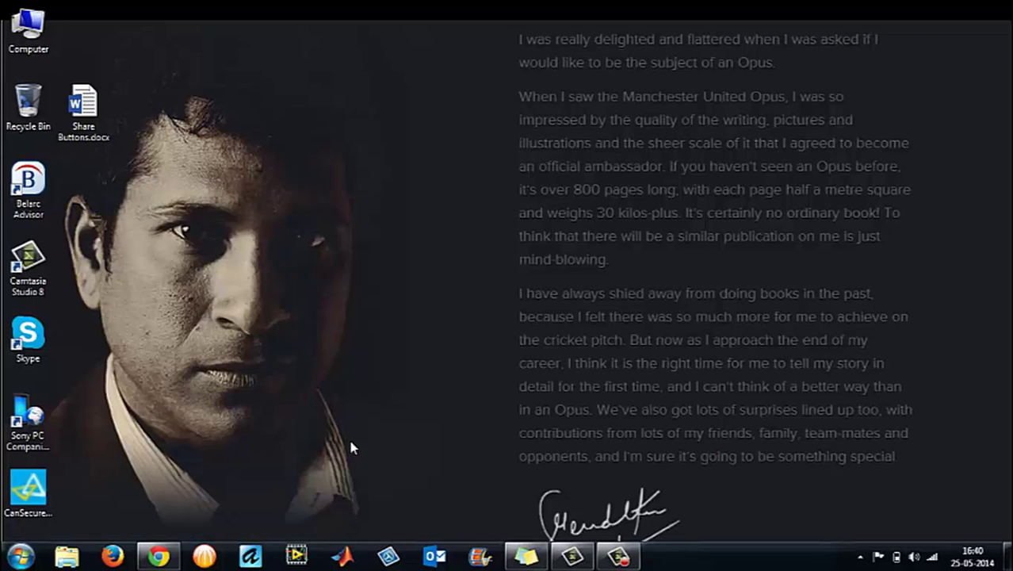
Step: Set the Start menu power button action to Switch user, apply, and close the properties
{"action": "right_click", "coordinate": [675, 559]}
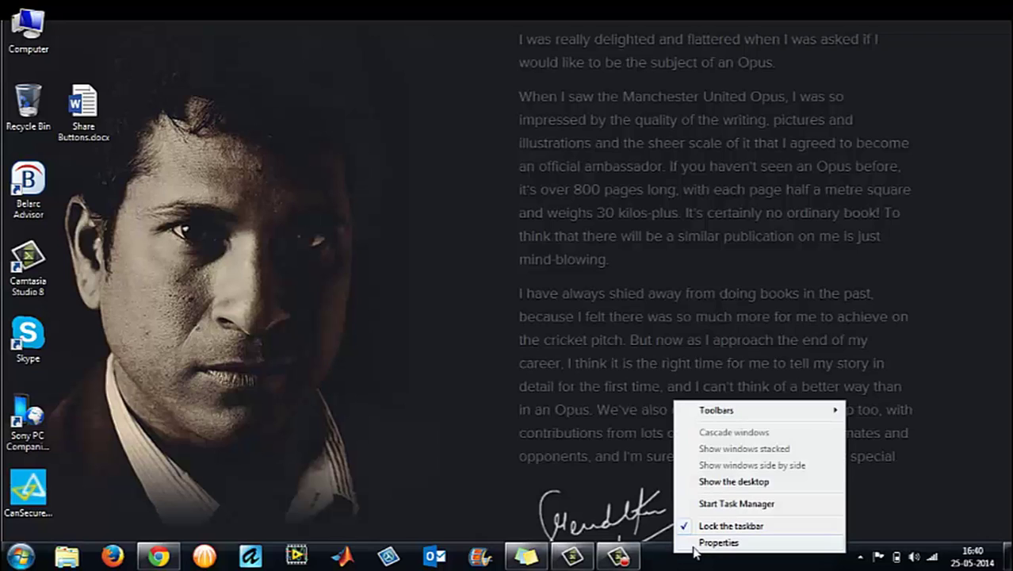
{"action": "left_click", "coordinate": [696, 546]}
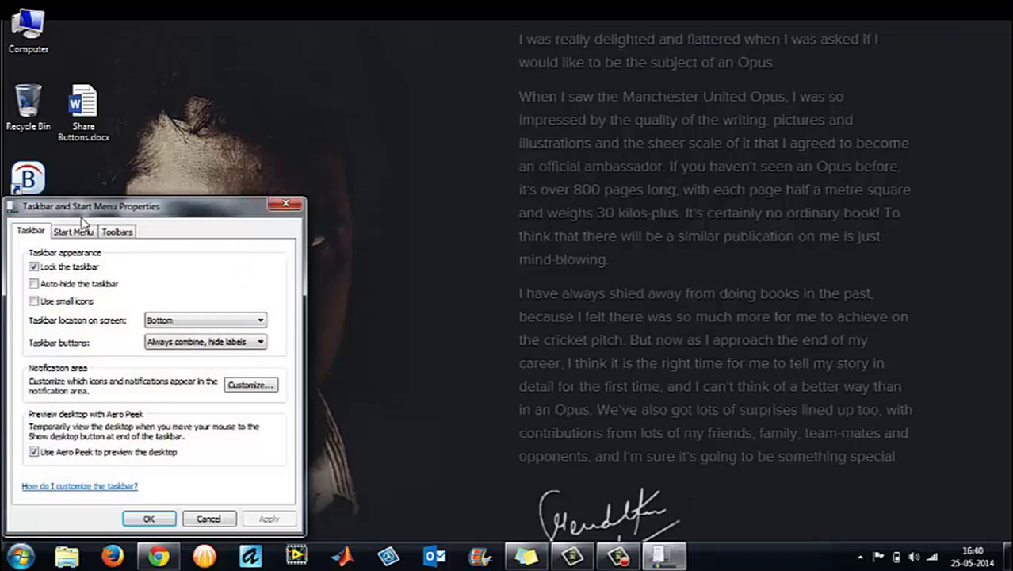
{"action": "left_click", "coordinate": [77, 233]}
{"action": "left_click_drag", "start_coordinate": [165, 202], "coordinate": [431, 27]}
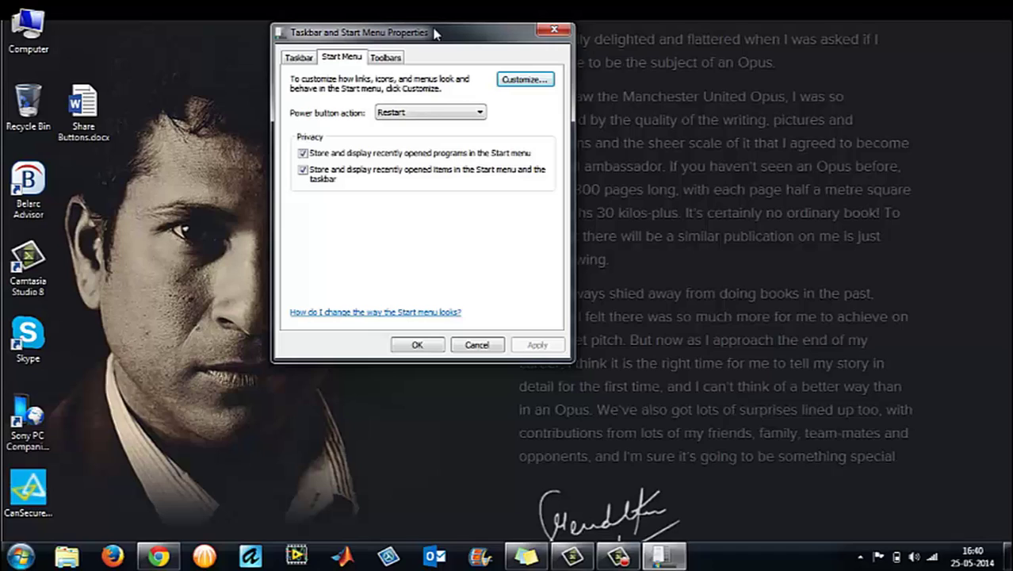
{"action": "left_click", "coordinate": [431, 113]}
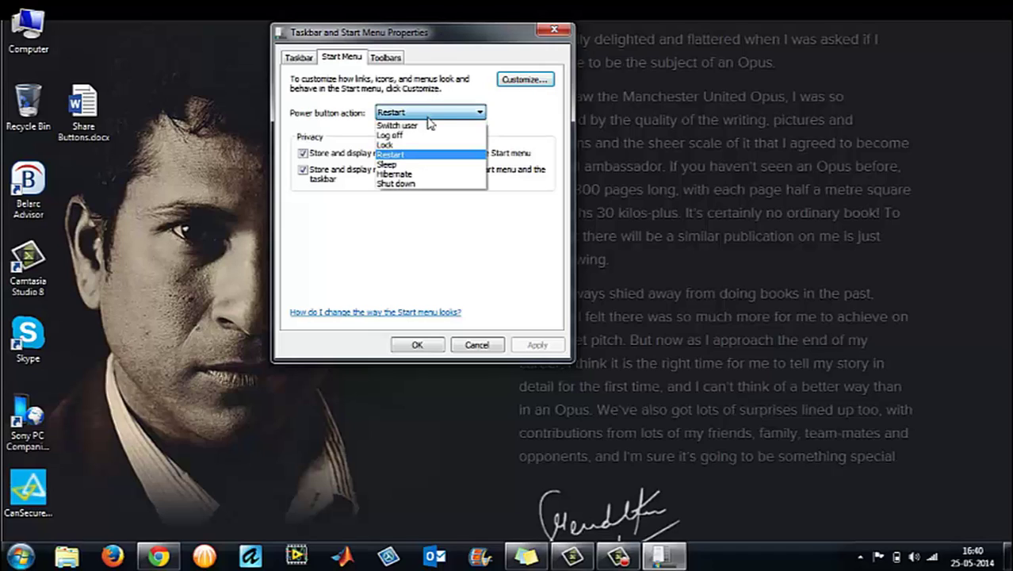
{"action": "left_click", "coordinate": [425, 126]}
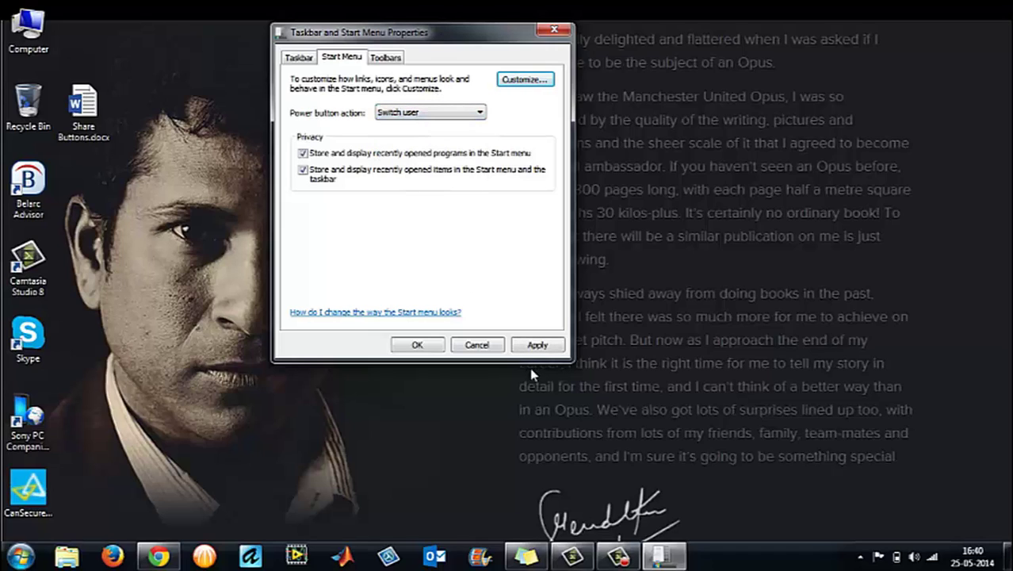
{"action": "left_click", "coordinate": [538, 345]}
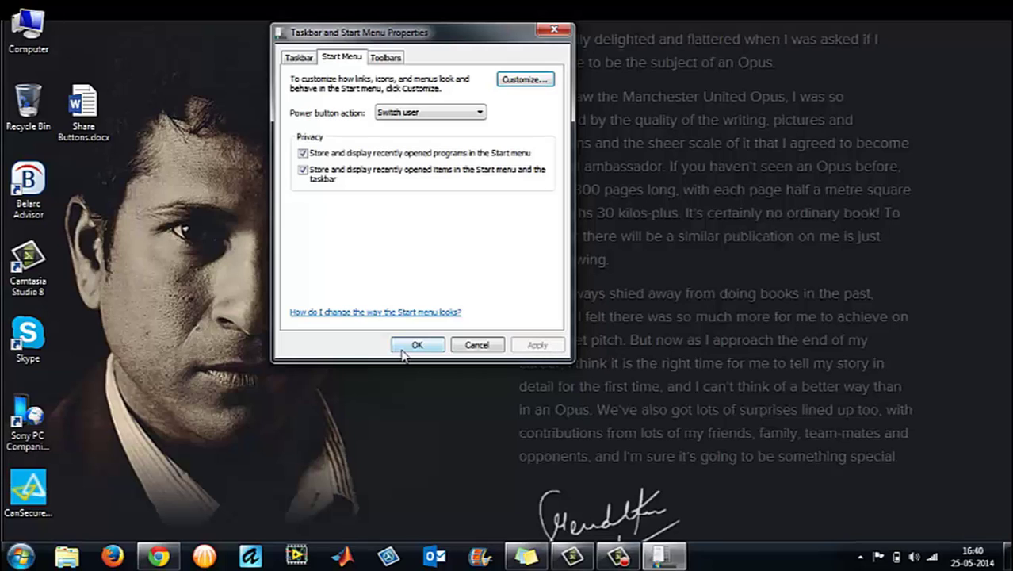
{"action": "left_click", "coordinate": [404, 349]}
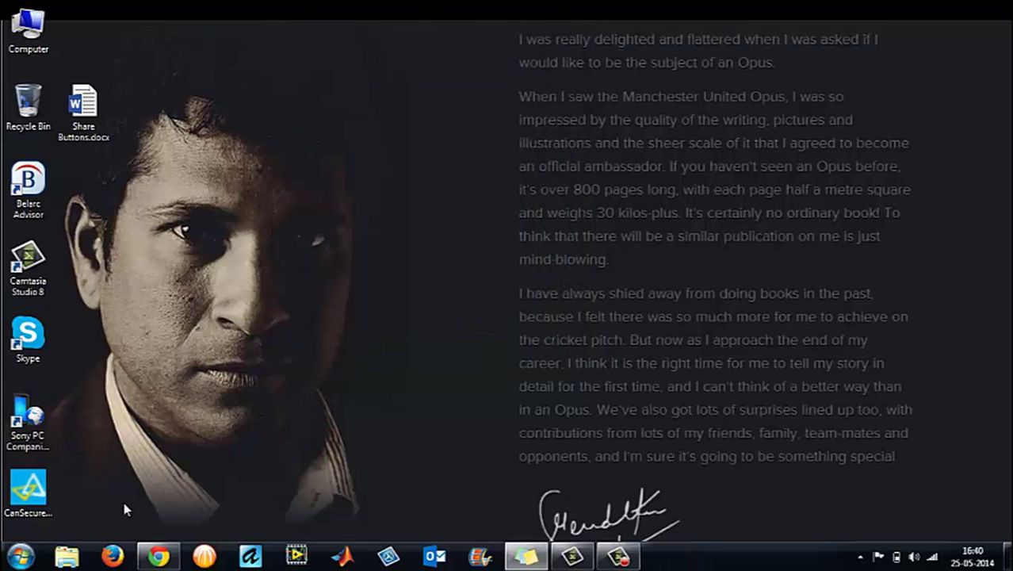
{"action": "left_click", "coordinate": [21, 557]}
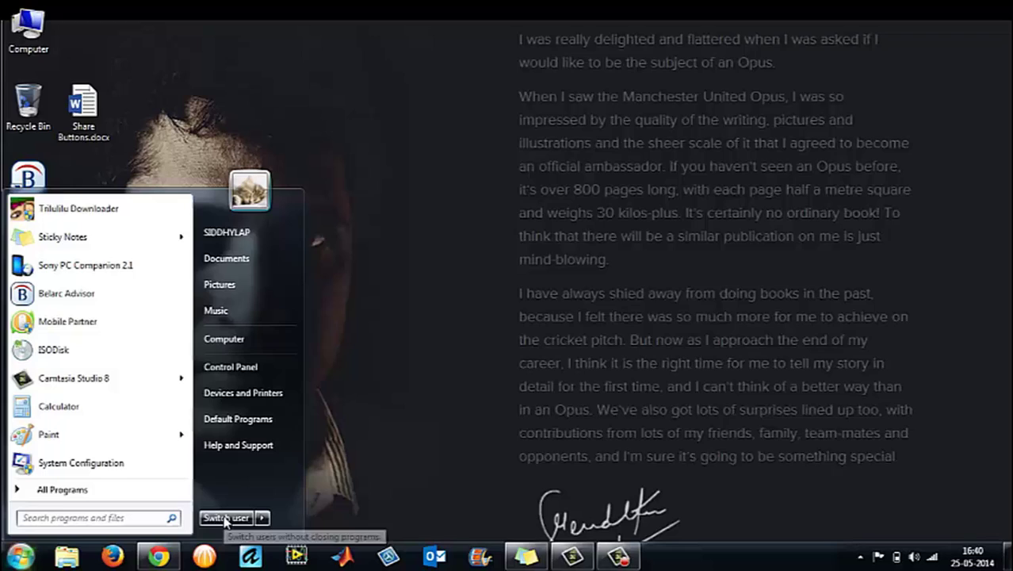
{"action": "left_click", "coordinate": [262, 519]}
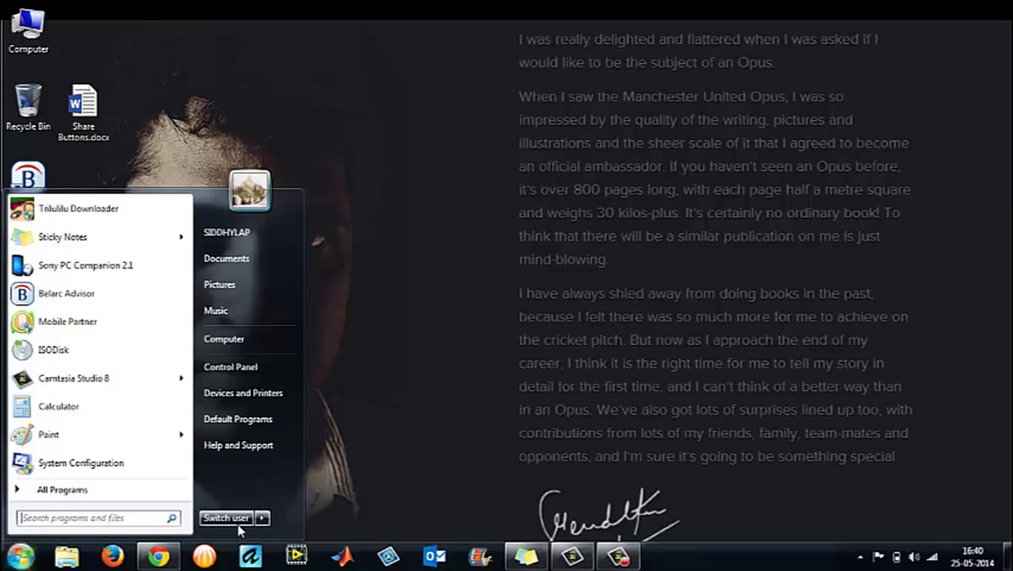
{"action": "mouse_move", "coordinate": [262, 519]}
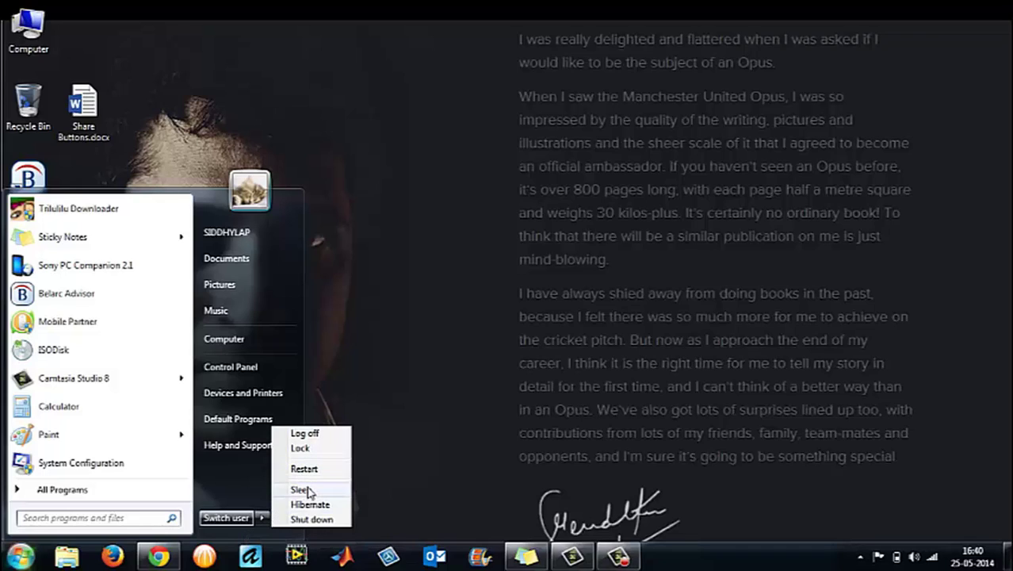
{"action": "left_click", "coordinate": [411, 423]}
Step: In Taskbar and Start Menu Properties, set the power button action back to Shut down
{"action": "right_click", "coordinate": [714, 563]}
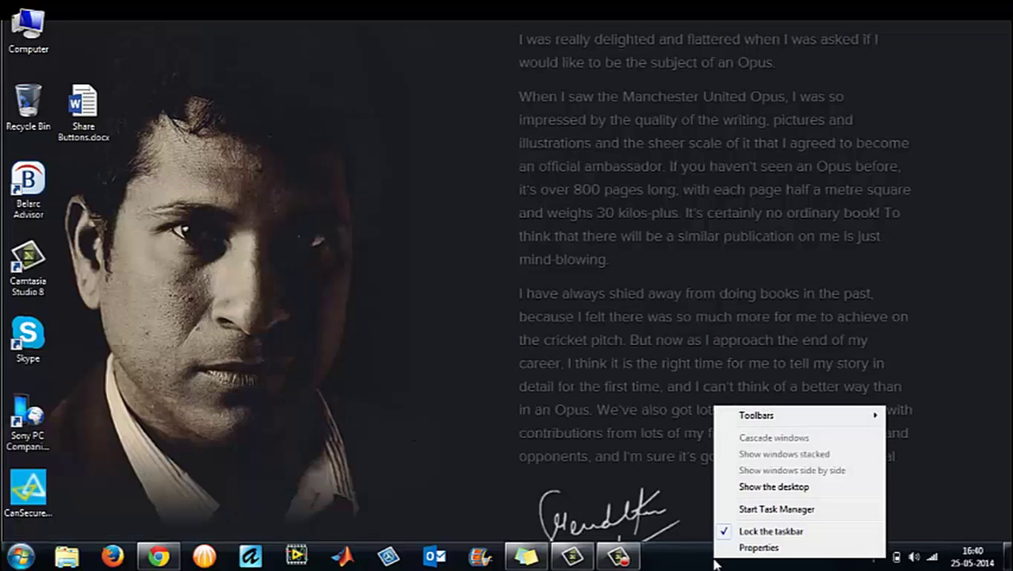
{"action": "left_click", "coordinate": [745, 549]}
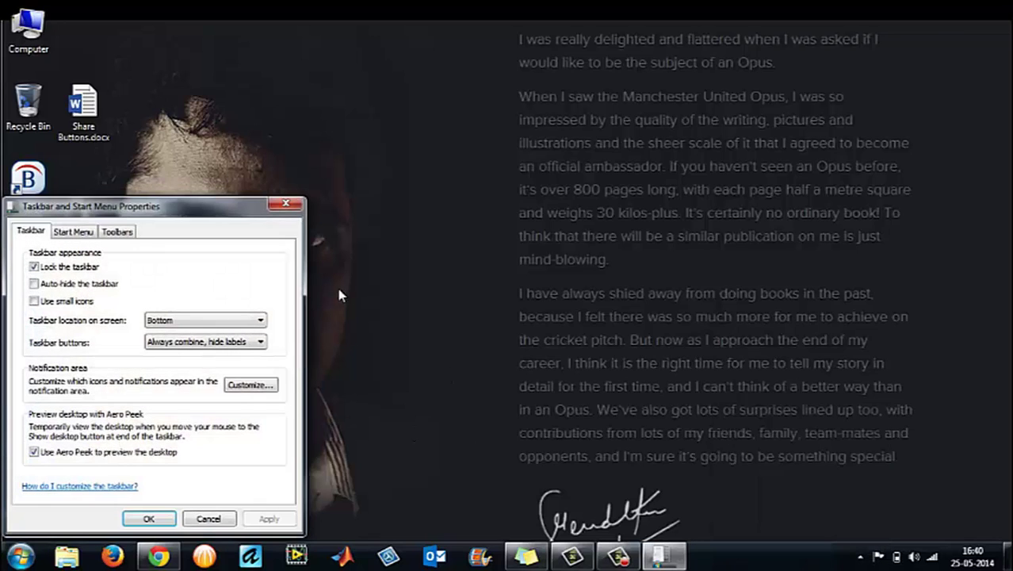
{"action": "left_click", "coordinate": [83, 231]}
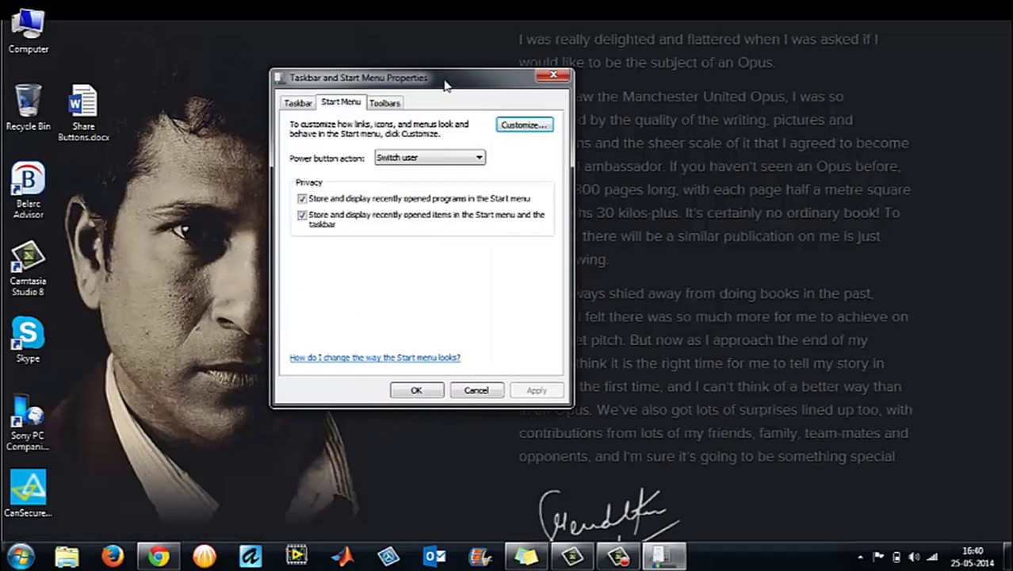
{"action": "left_click", "coordinate": [435, 158]}
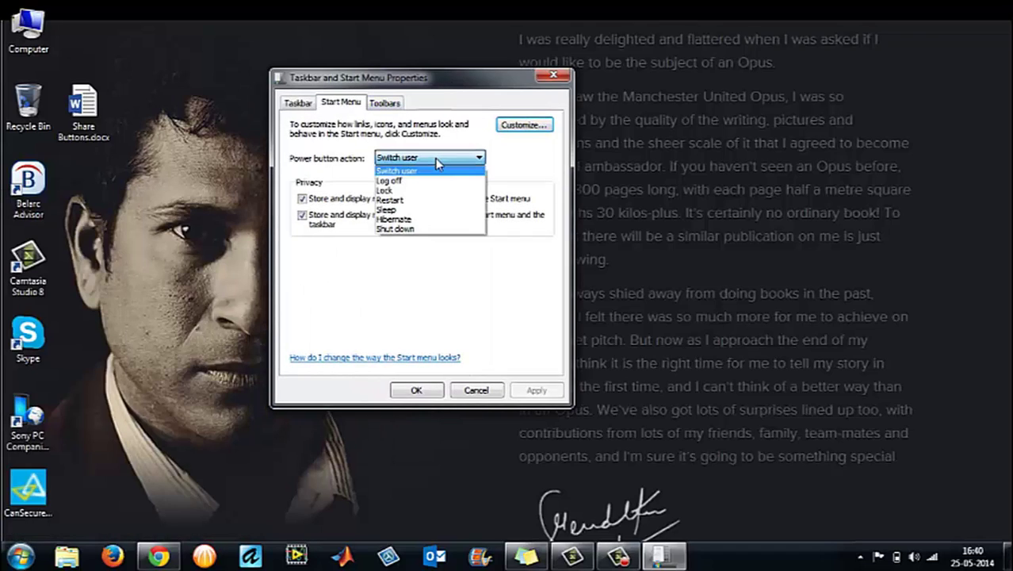
{"action": "left_click", "coordinate": [407, 229]}
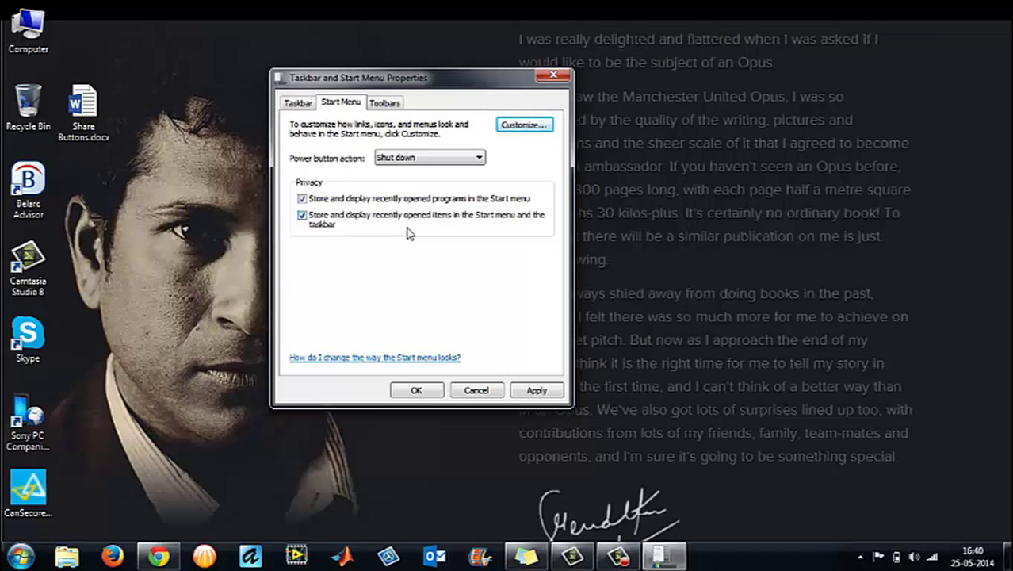
Step: Stop storing recently opened items, save the settings, and verify Shut down in the Start menu
{"action": "left_click", "coordinate": [408, 228]}
{"action": "left_click", "coordinate": [535, 390]}
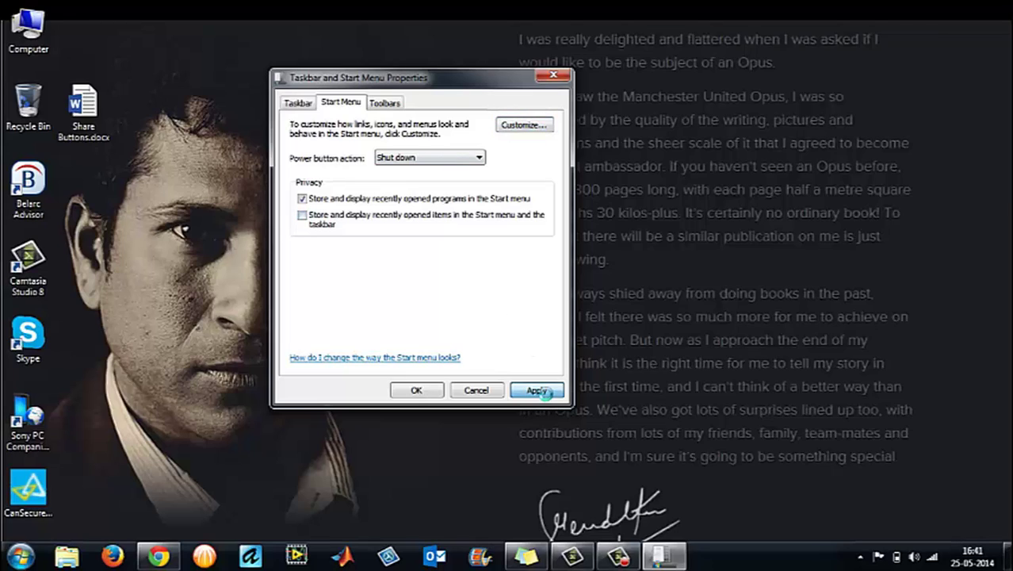
{"action": "left_click", "coordinate": [415, 390]}
{"action": "left_click", "coordinate": [21, 556]}
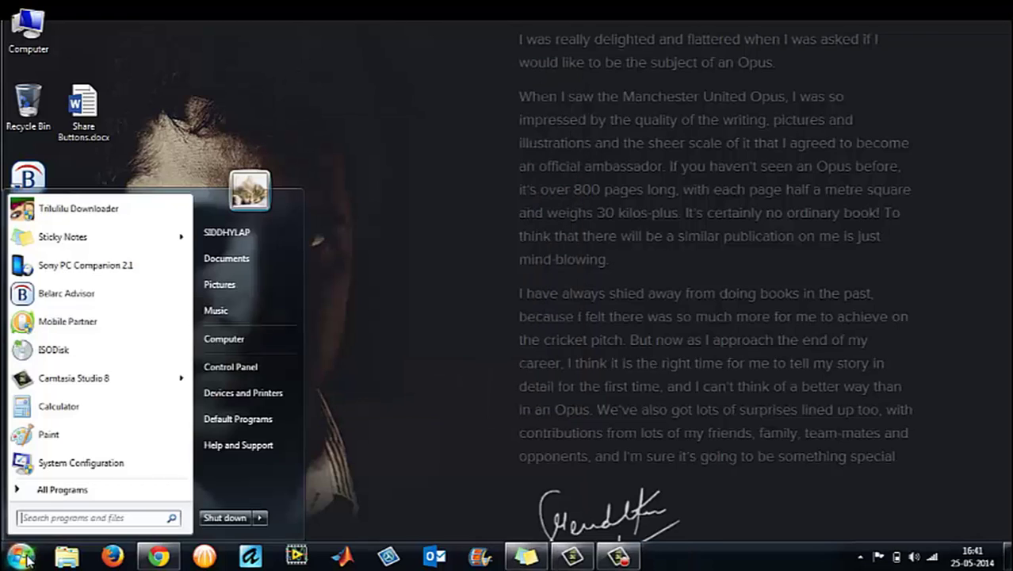
{"action": "left_click", "coordinate": [367, 396]}
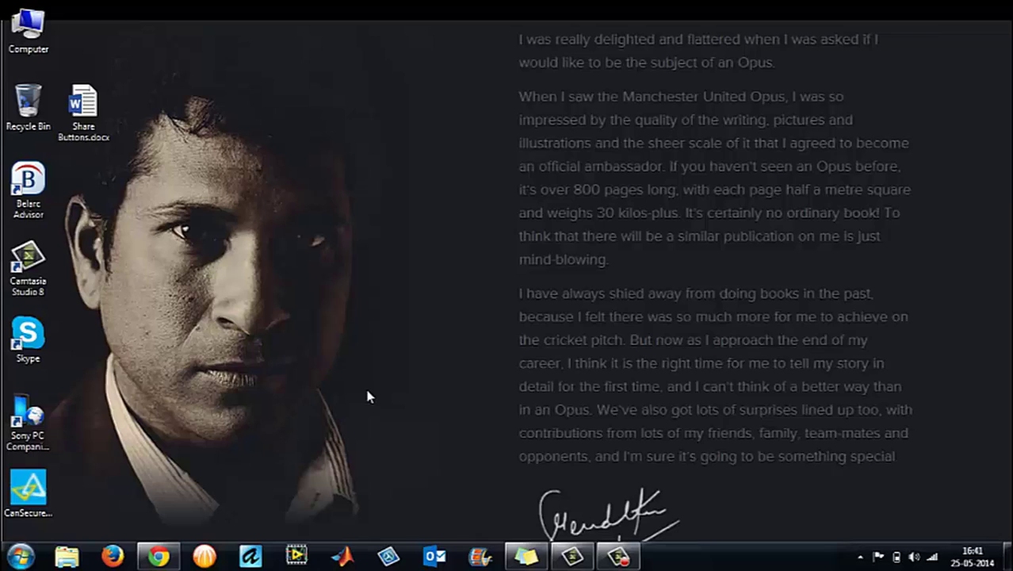